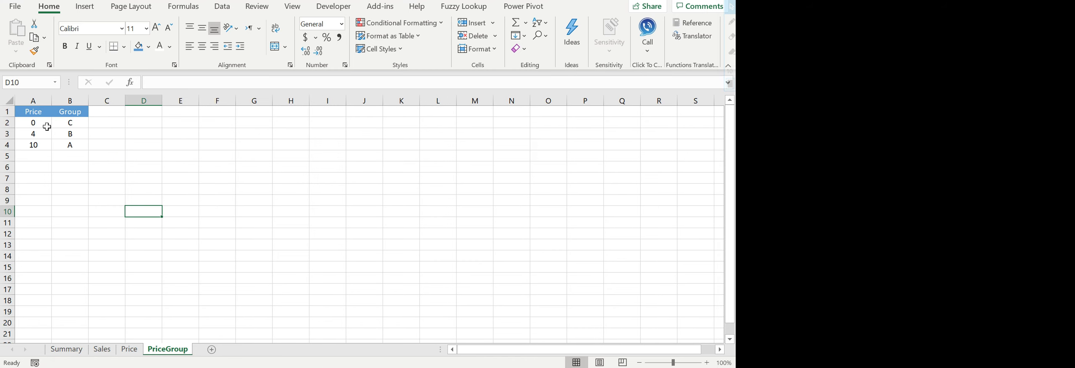
# - Review the Product and Item price columns on the Price sheet and the Product and Sold quantity columns on the Sales sheet
pyautogui.click(129, 349)
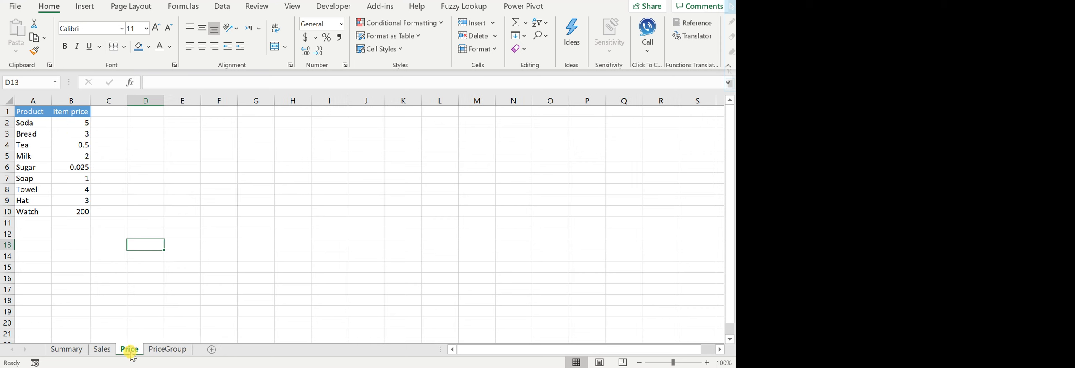
pyautogui.click(41, 100)
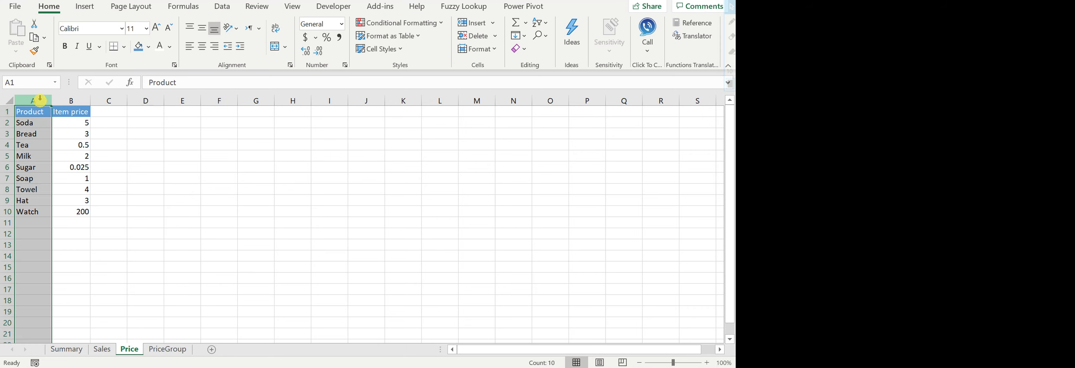
pyautogui.moveTo(62, 98); pyautogui.dragTo(67, 100)
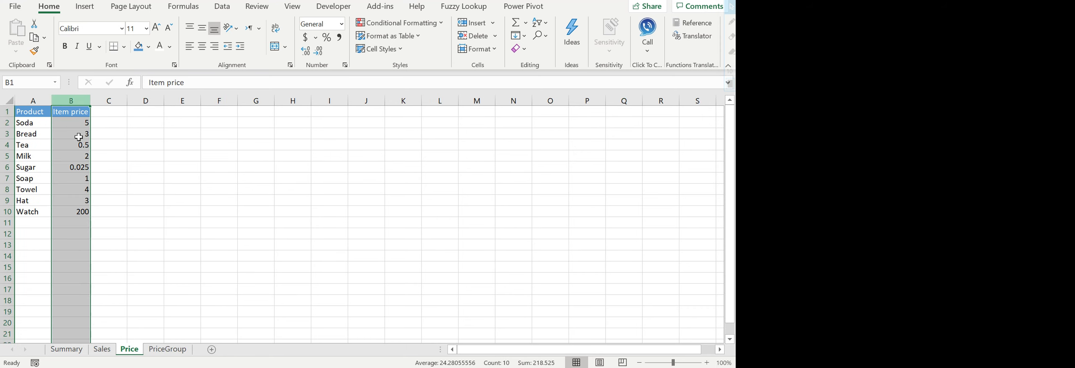
pyautogui.click(110, 349)
pyautogui.moveTo(40, 100); pyautogui.dragTo(72, 97)
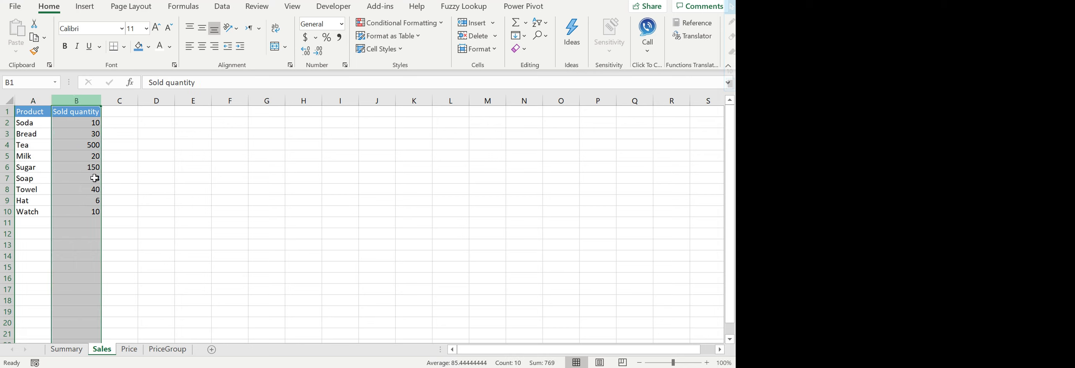
# - Examine the price thresholds and their matching group letters in the PriceGroup sheet
pyautogui.click(170, 350)
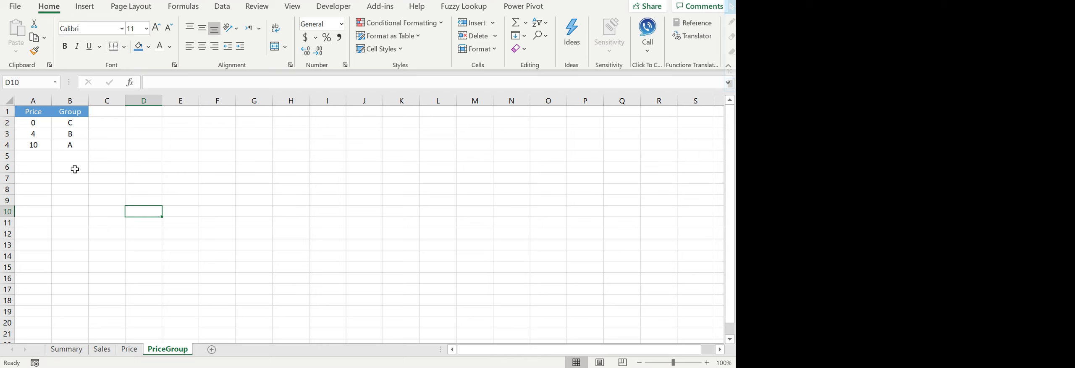
pyautogui.click(54, 124)
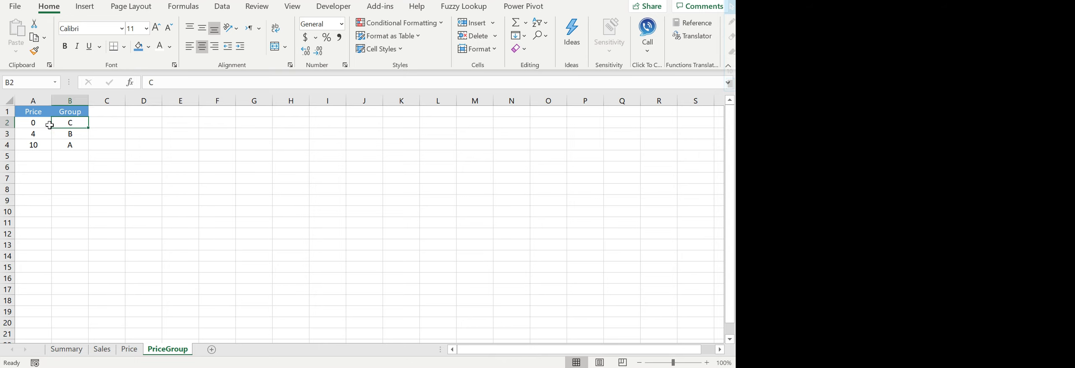
pyautogui.click(49, 126)
pyautogui.click(44, 135)
pyautogui.click(59, 125)
pyautogui.click(36, 138)
pyautogui.click(39, 145)
pyautogui.click(71, 132)
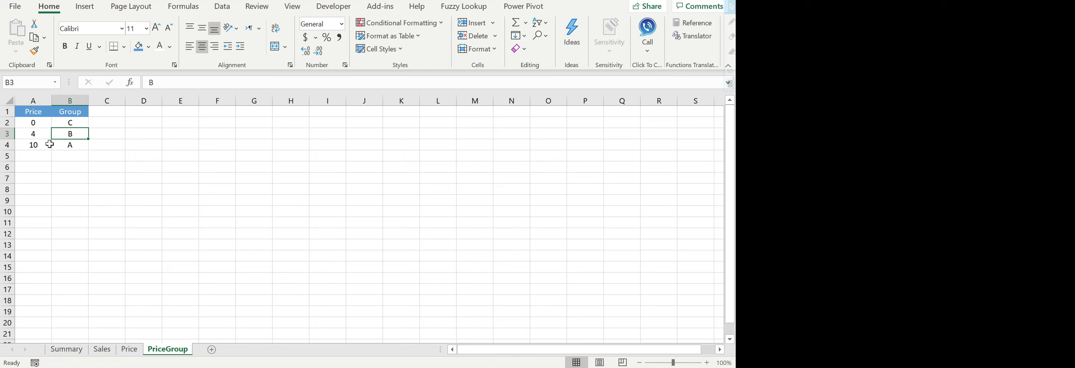
pyautogui.click(45, 145)
pyautogui.click(84, 145)
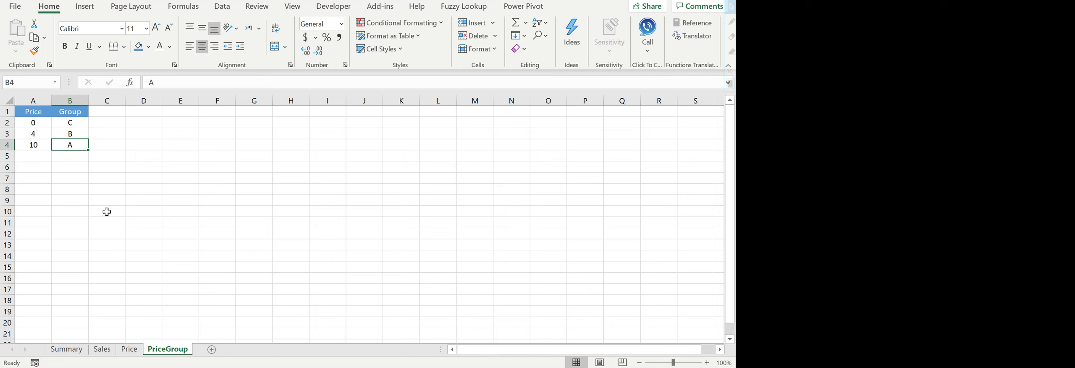
pyautogui.click(108, 214)
# - Inspect the Summary sheet's formulas for sold quantity, price group and revenue in the Milk row
pyautogui.click(76, 348)
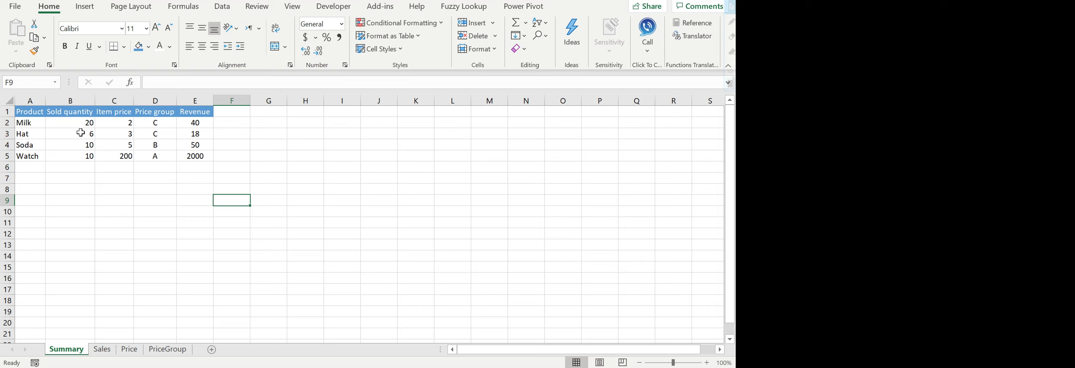
pyautogui.click(82, 125)
pyautogui.click(118, 125)
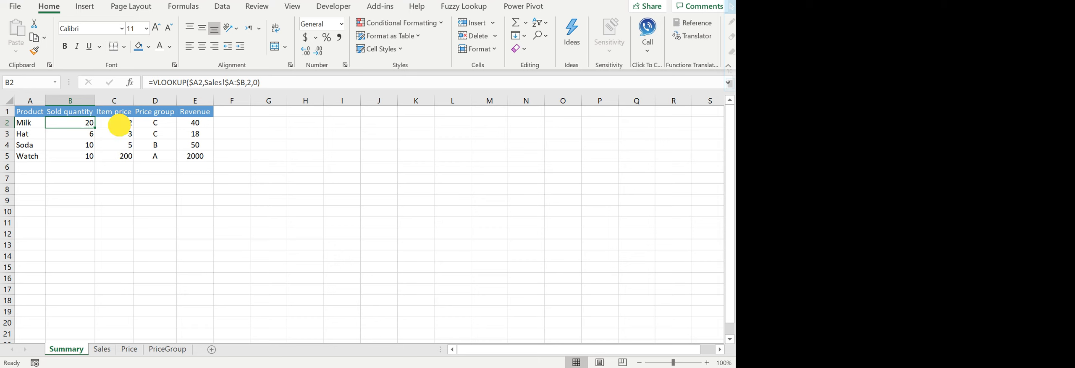
pyautogui.click(152, 124)
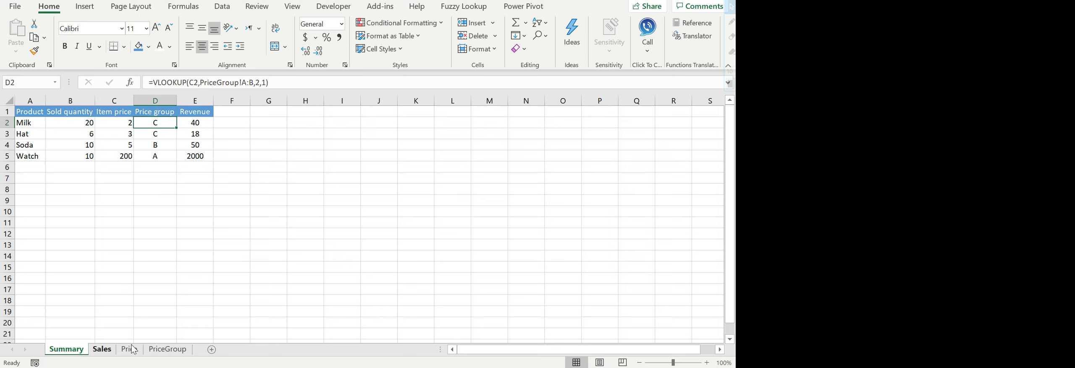
pyautogui.click(205, 122)
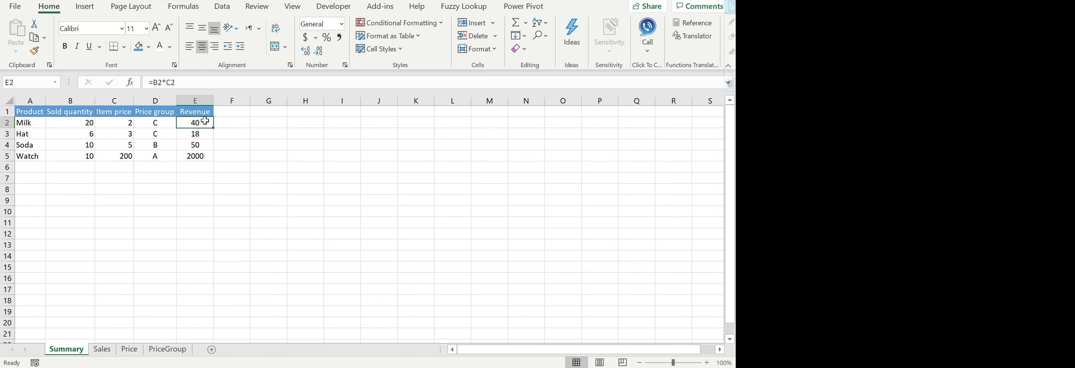
pyautogui.click(205, 84)
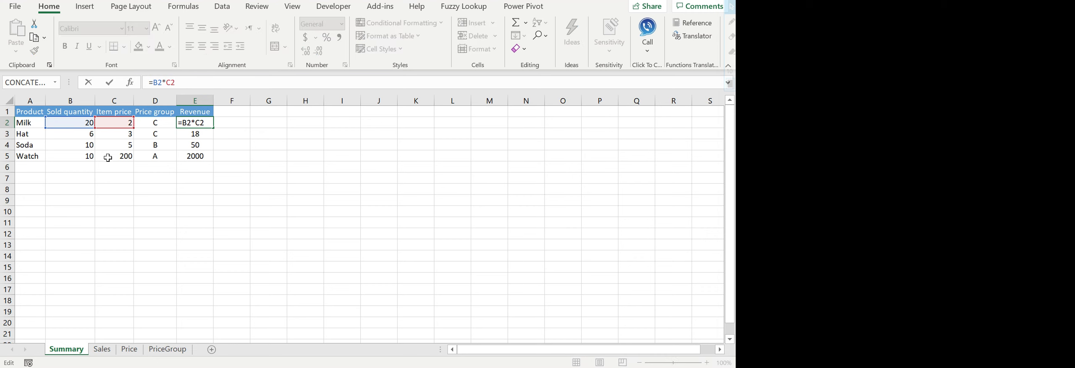
pyautogui.press('Escape')
# - Clear the Sold quantity, Item price and Price group formulas in the Milk row, cells B2:D2
pyautogui.click(91, 121)
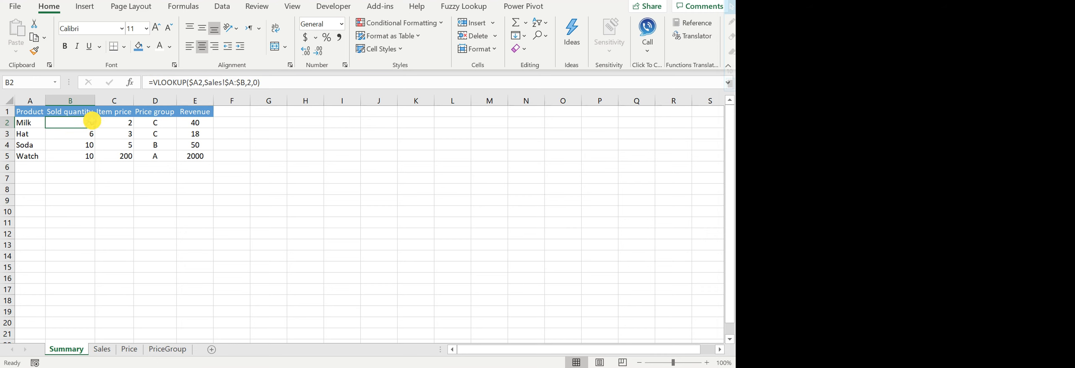
pyautogui.moveTo(90, 123); pyautogui.dragTo(156, 120)
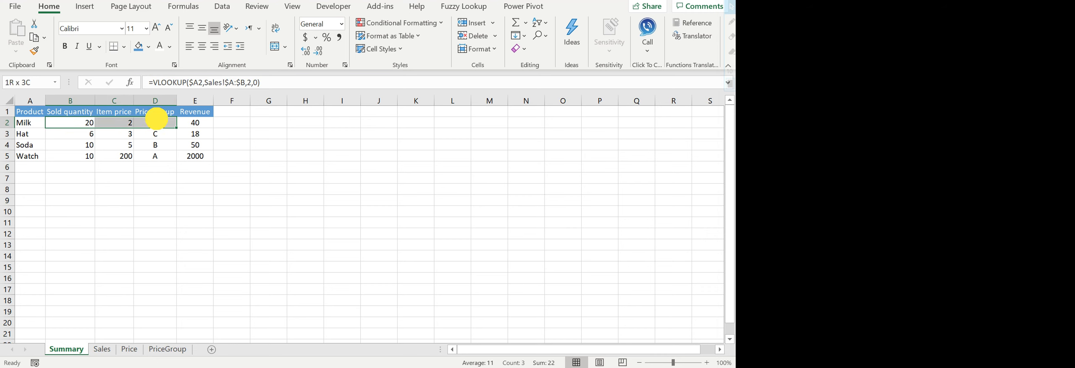
pyautogui.press('Delete')
pyautogui.press('Left')
pyautogui.press('Right')
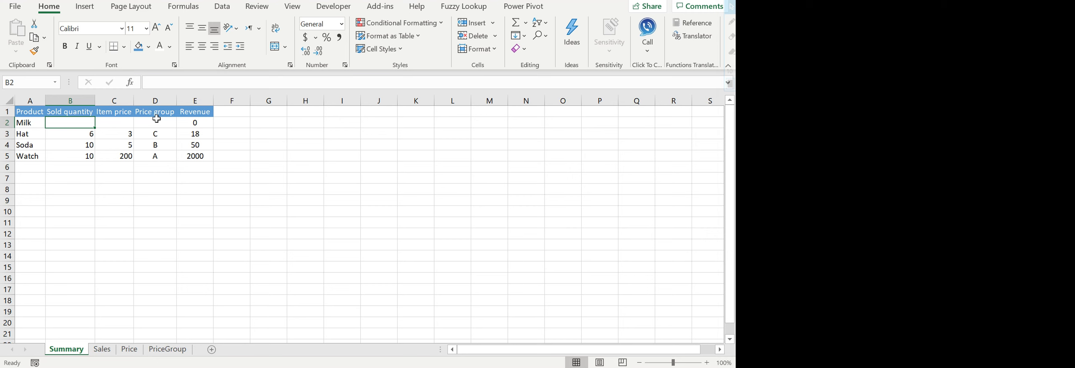
pyautogui.write('=vloo')
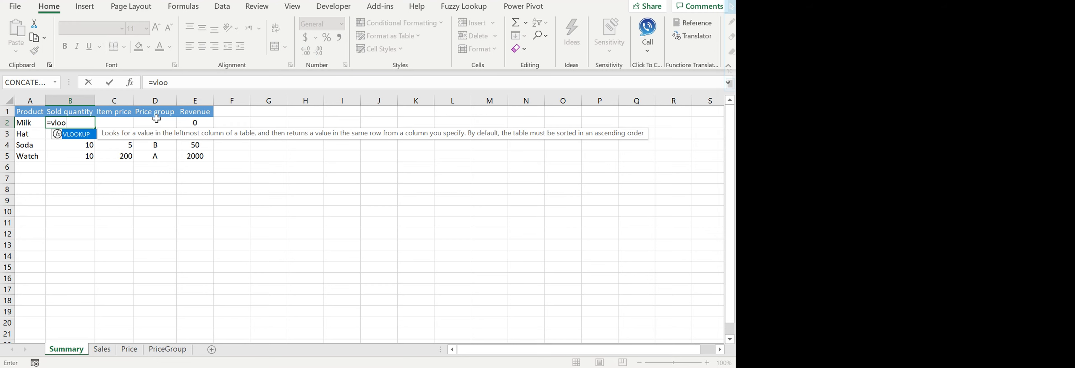
pyautogui.write('kup')
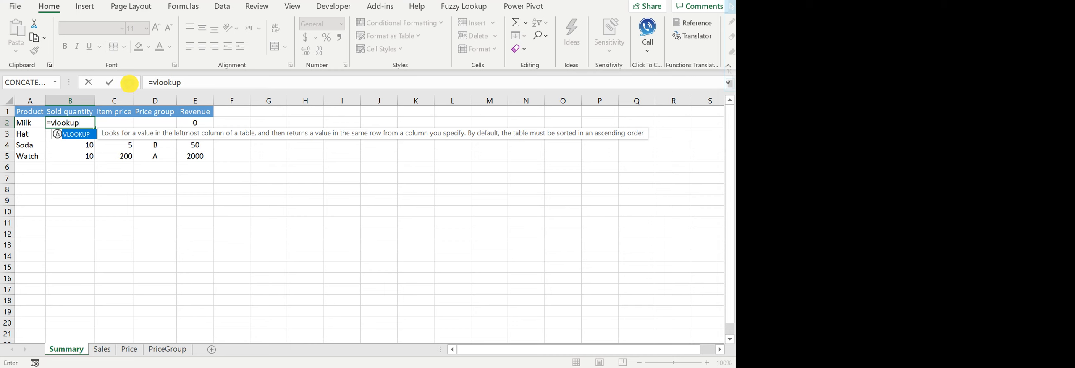
pyautogui.click(129, 84)
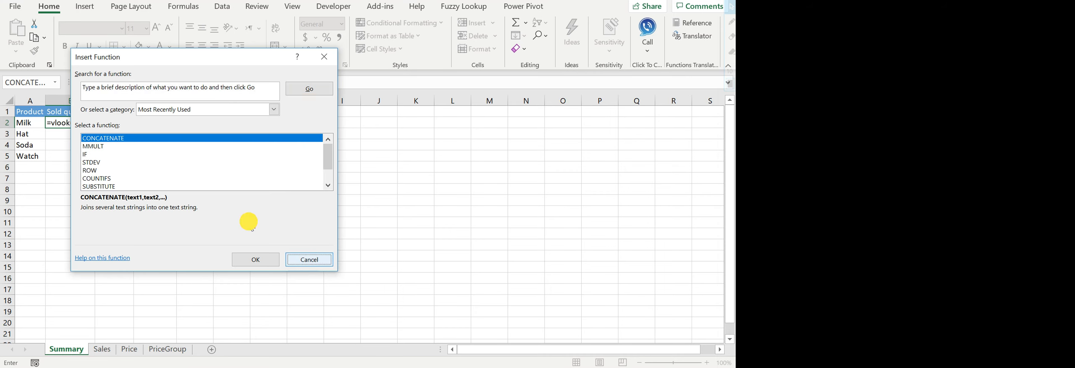
pyautogui.press('Escape')
pyautogui.click(121, 123)
pyautogui.write('looku')
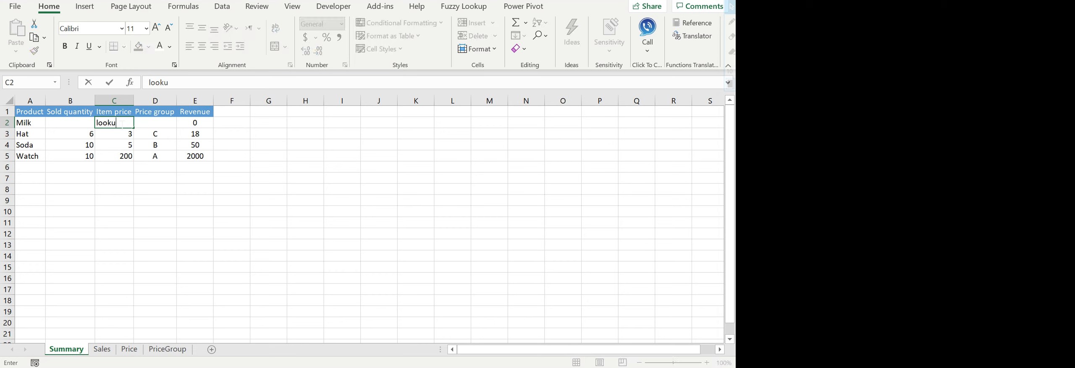
pyautogui.press('Escape')
pyautogui.press('Left')
# - Begin a VLOOKUP formula in B2, view the function's help page and its Function Arguments dialog, and cancel the entry
pyautogui.write('=vl')
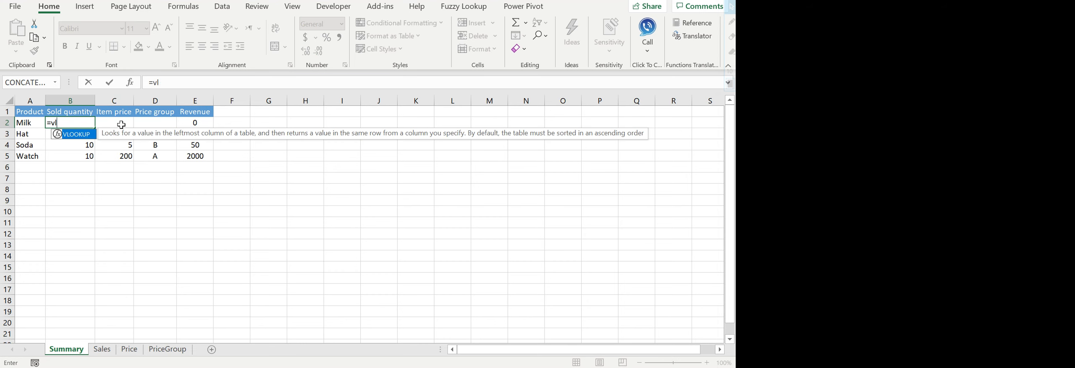
pyautogui.write('ookup(')
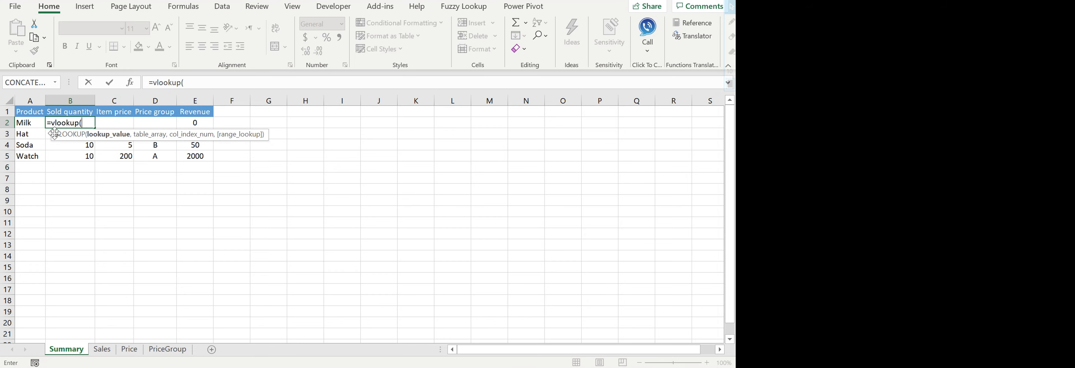
pyautogui.click(67, 134)
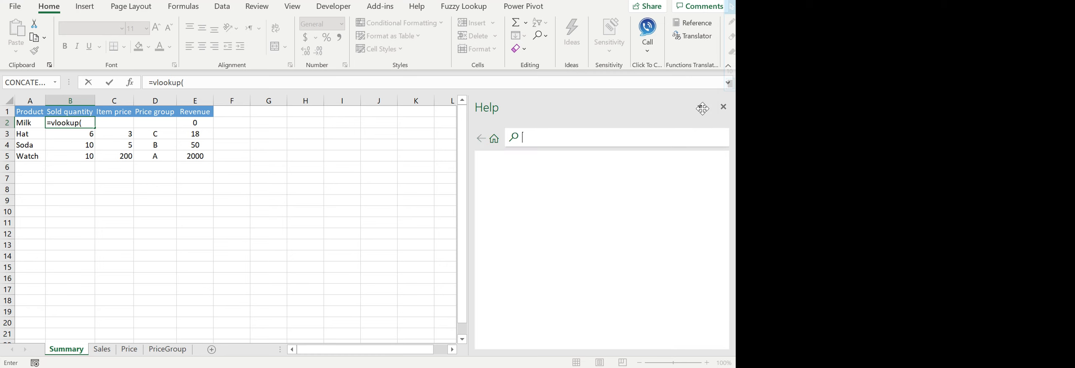
pyautogui.click(723, 107)
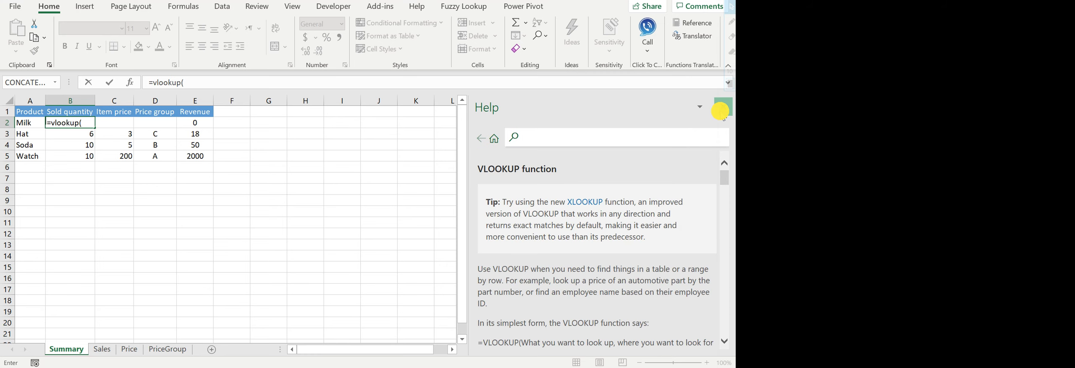
pyautogui.click(187, 82)
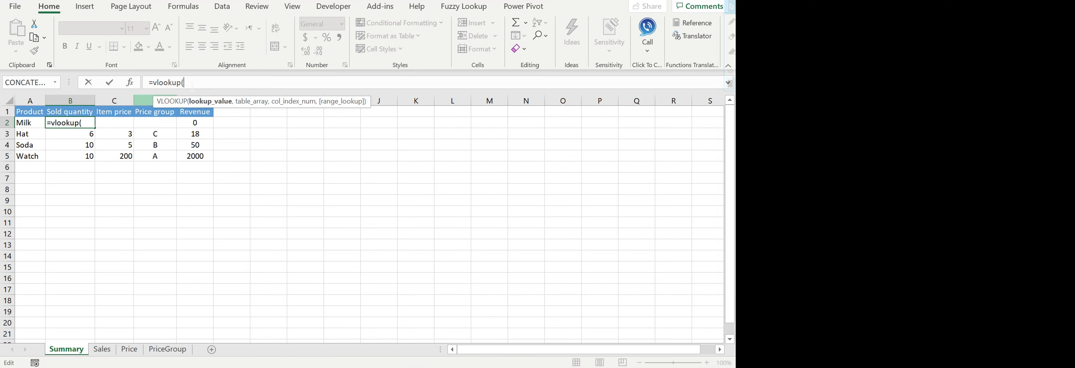
pyautogui.click(130, 83)
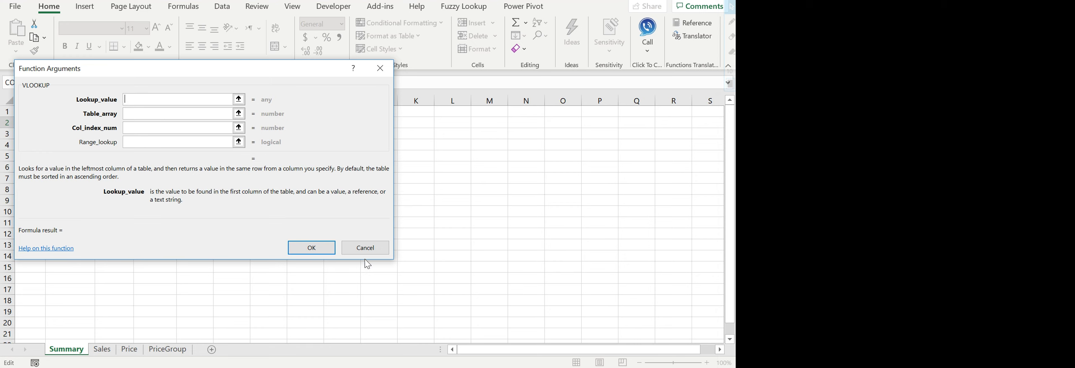
pyautogui.click(367, 246)
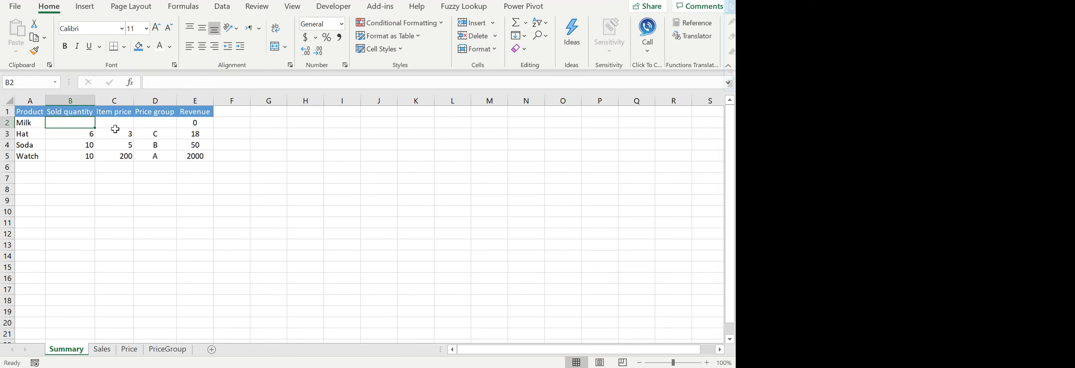
# - Start a VLOOKUP formula in B2 with $A2 as the lookup value, locking only the column
pyautogui.write('=vlookup(')
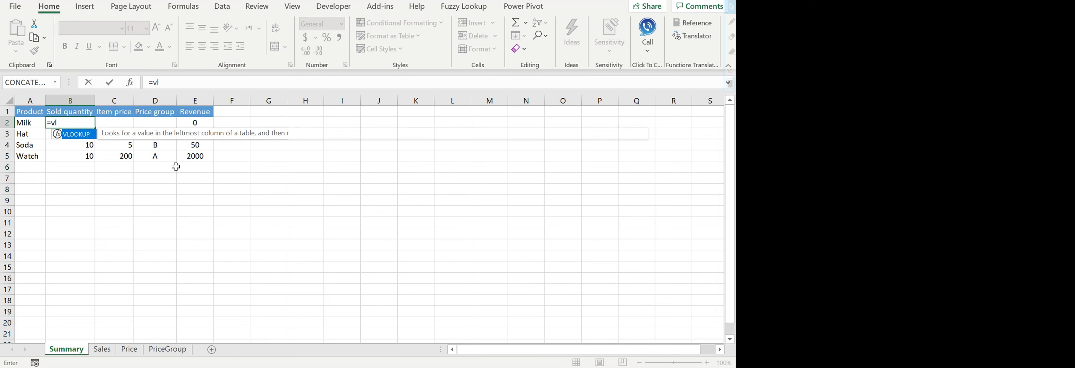
pyautogui.click(36, 122)
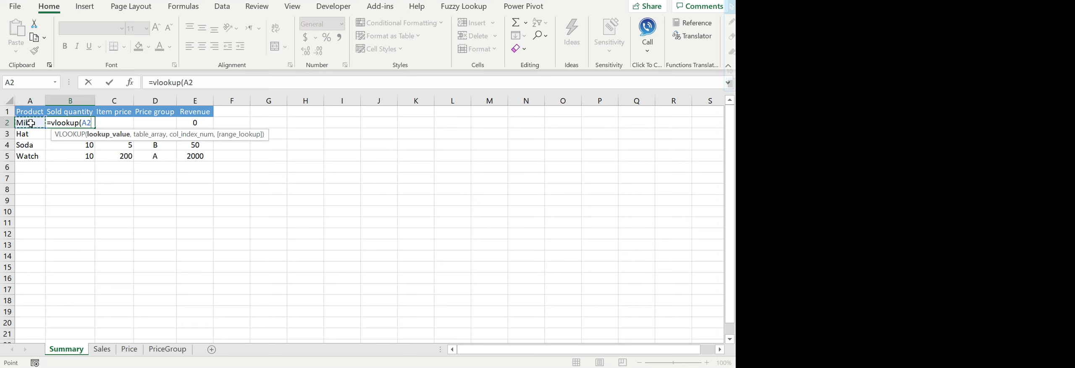
pyautogui.press('F4')
pyautogui.press('F4')
pyautogui.press('F4')
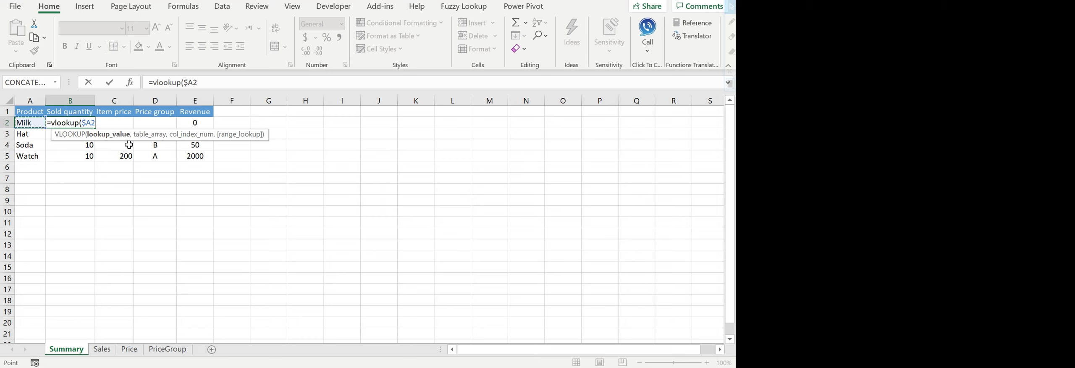
pyautogui.write(',')
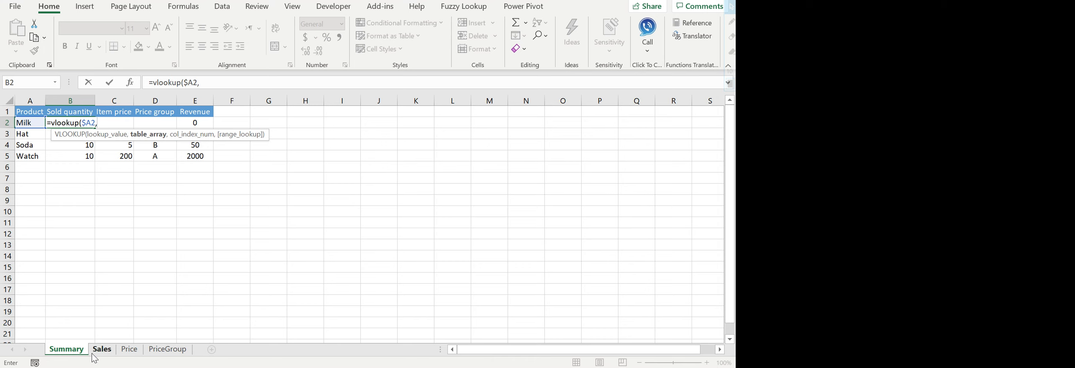
# - Set the VLOOKUP's table array to columns A:B of the Sales sheet, locked as Sales!$A:$B
pyautogui.click(104, 348)
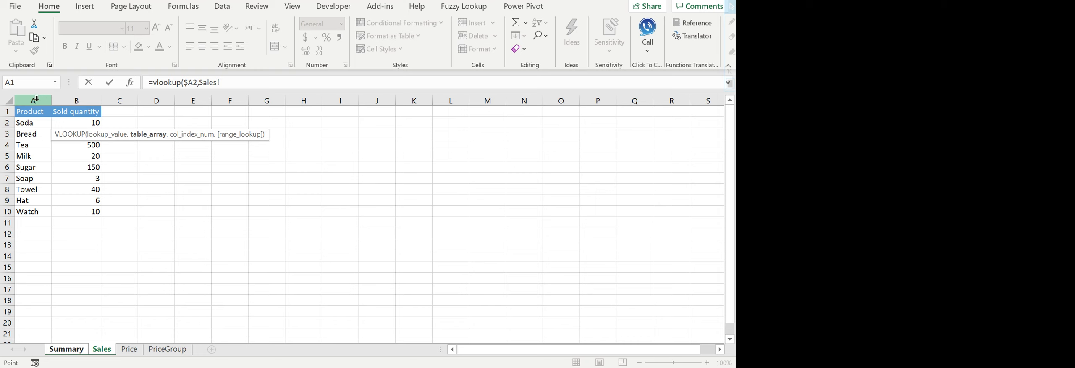
pyautogui.moveTo(37, 99); pyautogui.dragTo(76, 106)
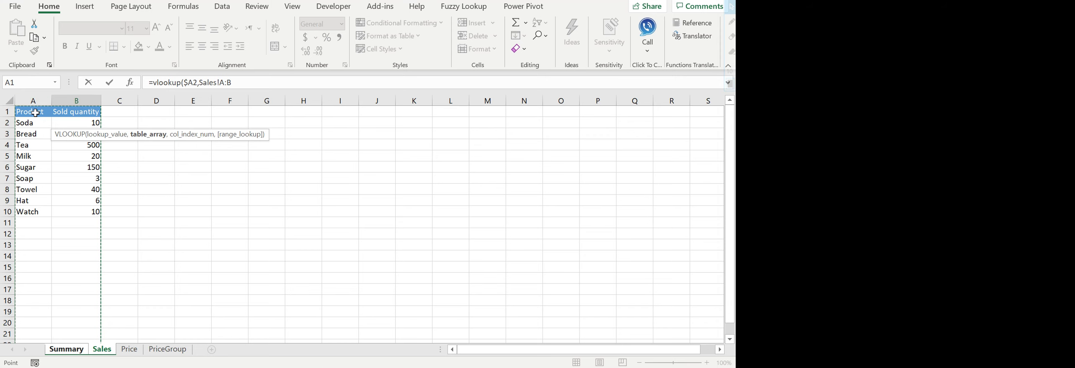
pyautogui.click(36, 112)
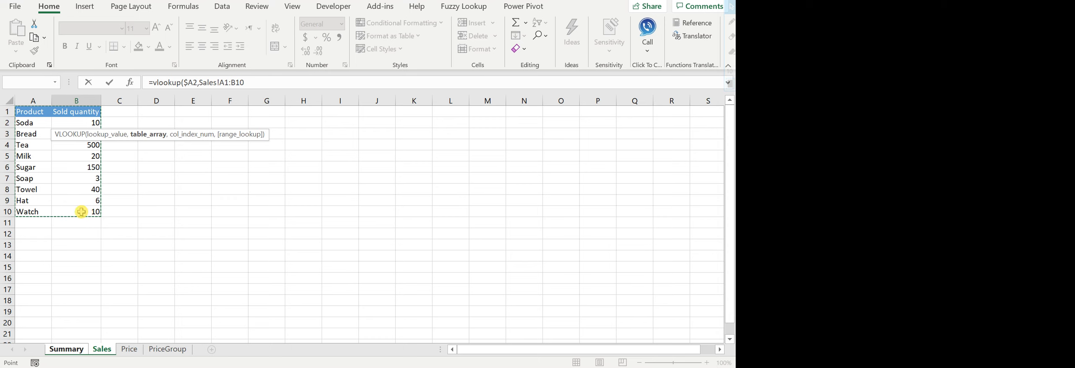
pyautogui.moveTo(45, 102); pyautogui.dragTo(80, 101)
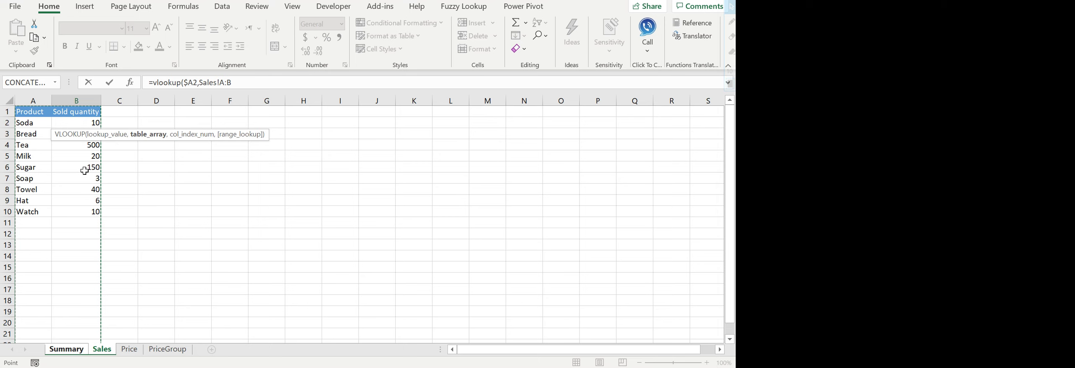
pyautogui.press('F4')
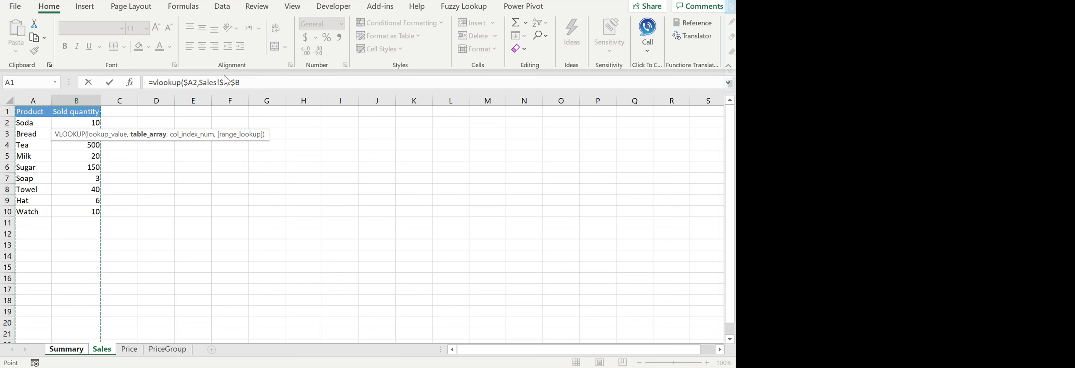
# - Complete the B2 formula with column index 2 and exact match 0, and fill it down to B5
pyautogui.click(249, 82)
pyautogui.write(',2')
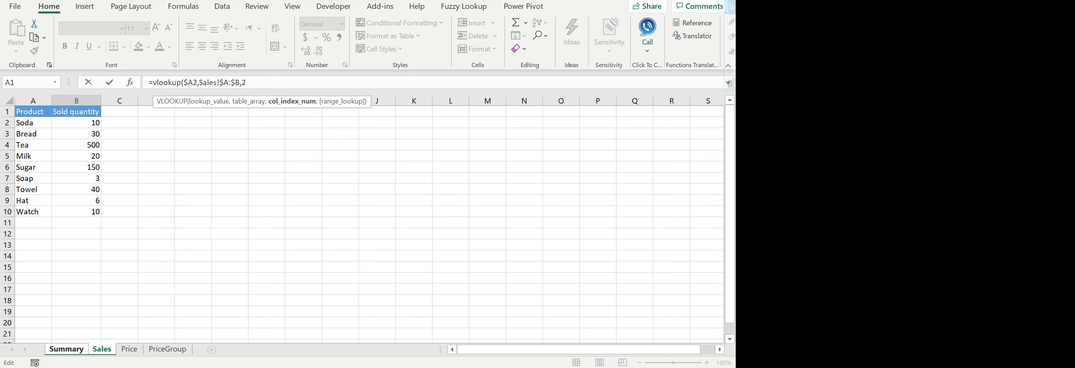
pyautogui.write(',')
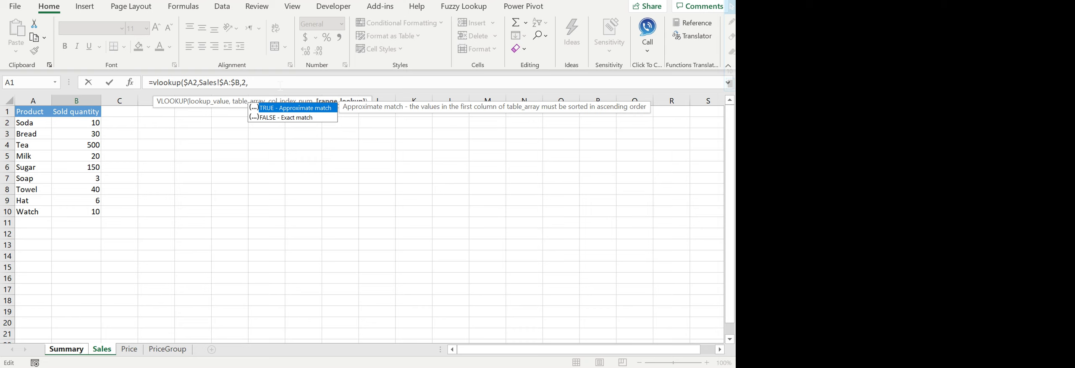
pyautogui.write('0)')
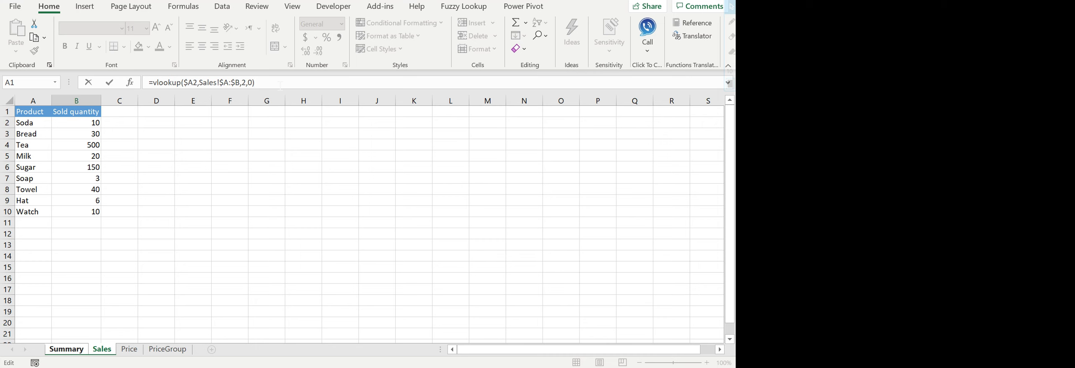
pyautogui.press('Return')
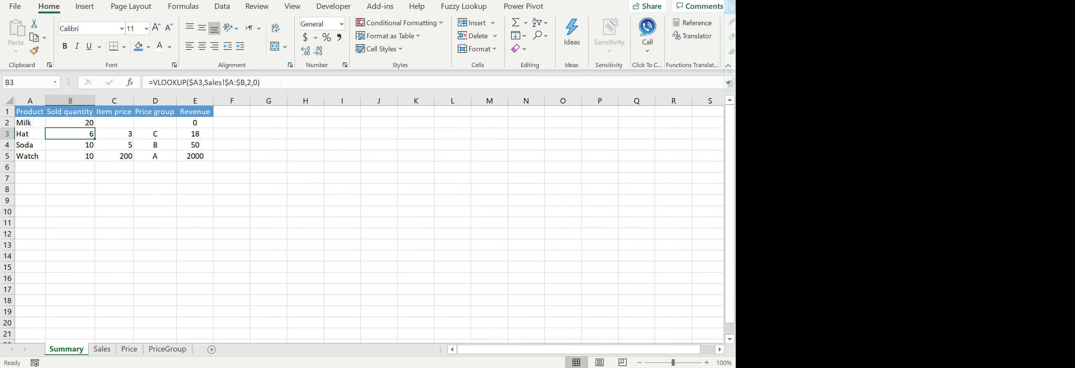
pyautogui.press('Up')
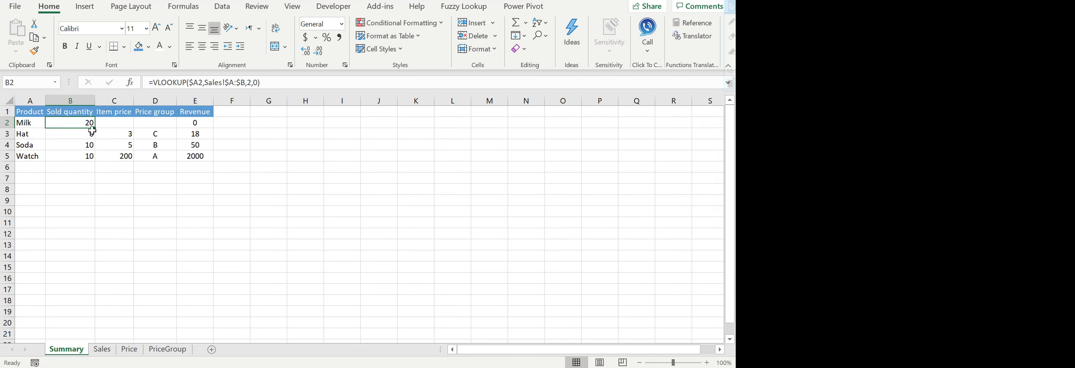
pyautogui.moveTo(95, 127); pyautogui.dragTo(91, 161)
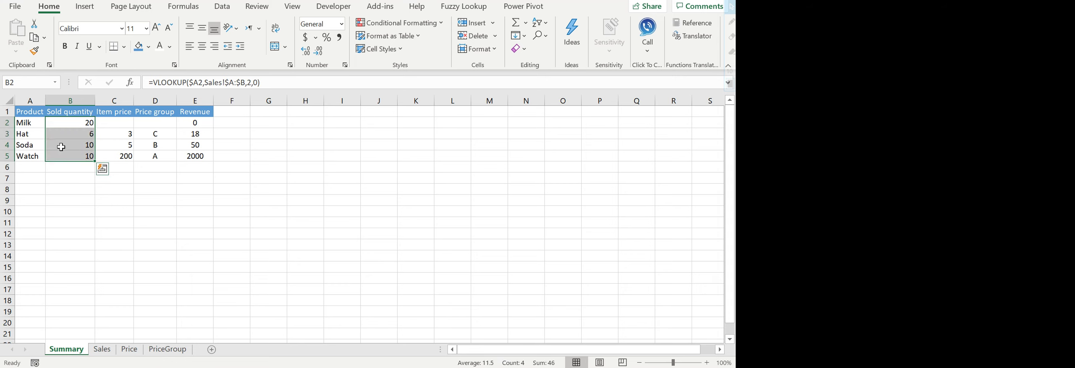
# - Start a VLOOKUP formula in C2 for the item price with $A2 as the lookup value, locking only the column
pyautogui.click(114, 123)
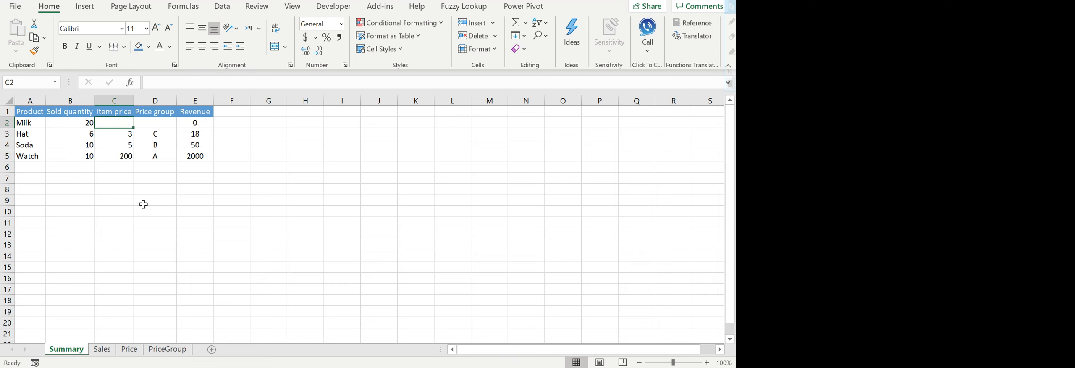
pyautogui.write('=vlookup(')
pyautogui.press('Left')
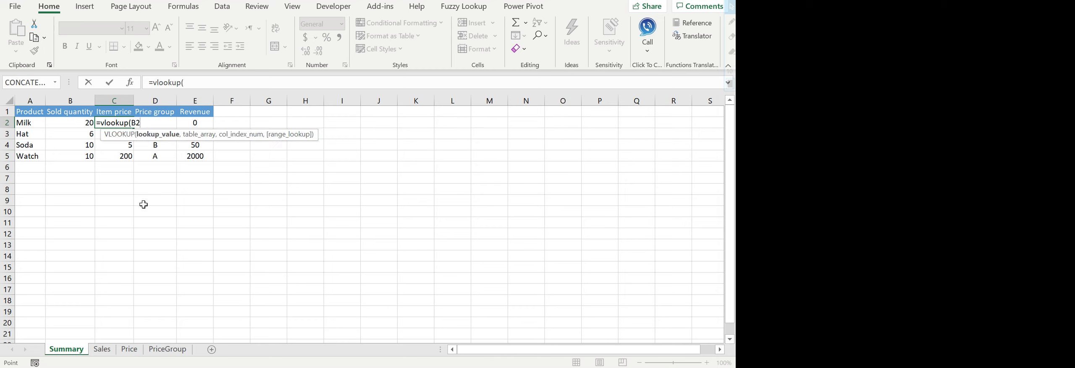
pyautogui.press('Left')
pyautogui.press('F4')
pyautogui.press('F4')
pyautogui.press('F4')
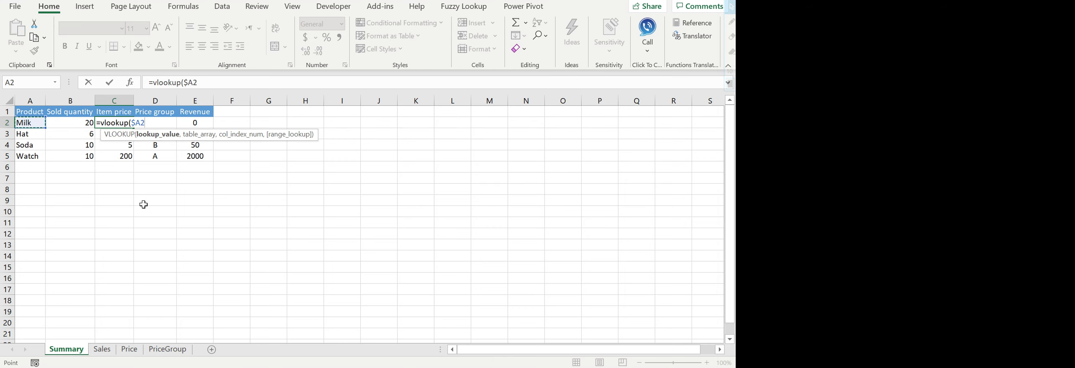
pyautogui.write(',')
# - Complete the C2 formula with table array Price!$A:$B, column index 2 and exact match 0, and fill it down to C5
pyautogui.click(135, 353)
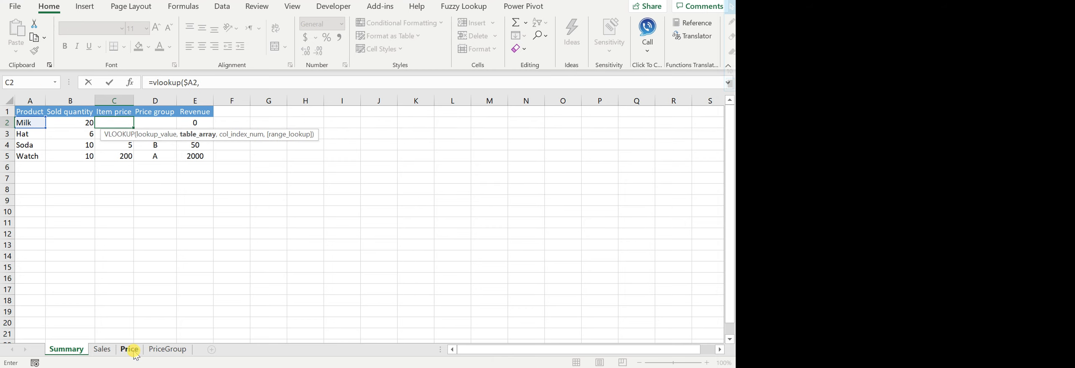
pyautogui.moveTo(25, 101); pyautogui.dragTo(74, 101)
pyautogui.press('F4')
pyautogui.write(',2')
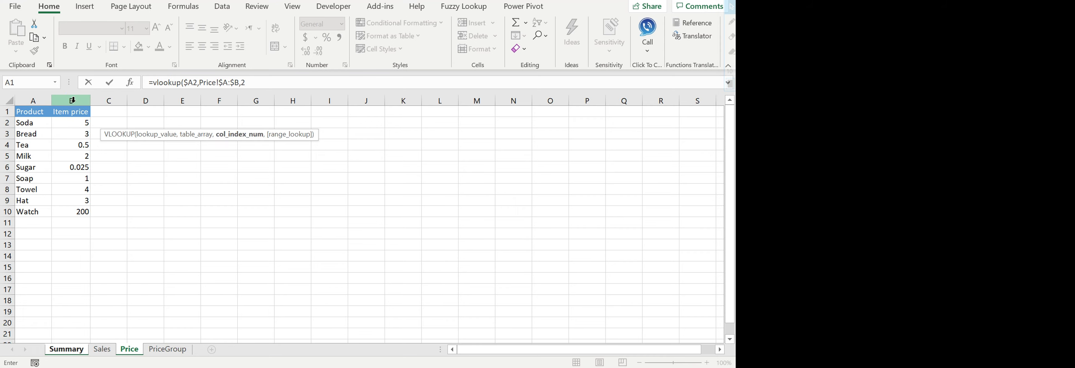
pyautogui.write(',0')
pyautogui.press('Return')
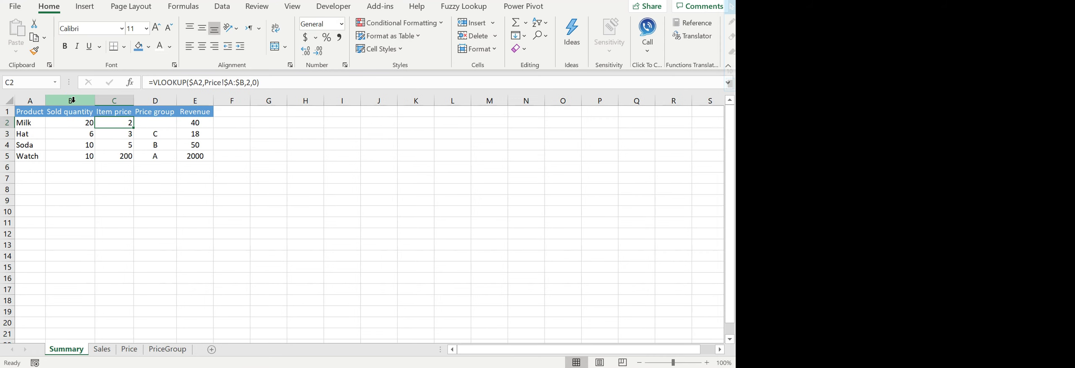
pyautogui.moveTo(133, 128); pyautogui.dragTo(129, 158)
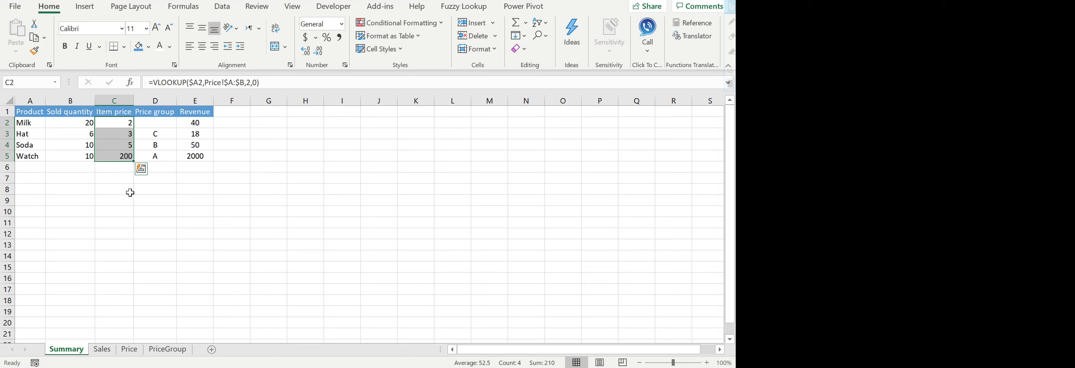
pyautogui.click(130, 192)
# - Start a VLOOKUP formula in D2 for the price group with $C2 as the lookup value, locking only the column
pyautogui.click(165, 125)
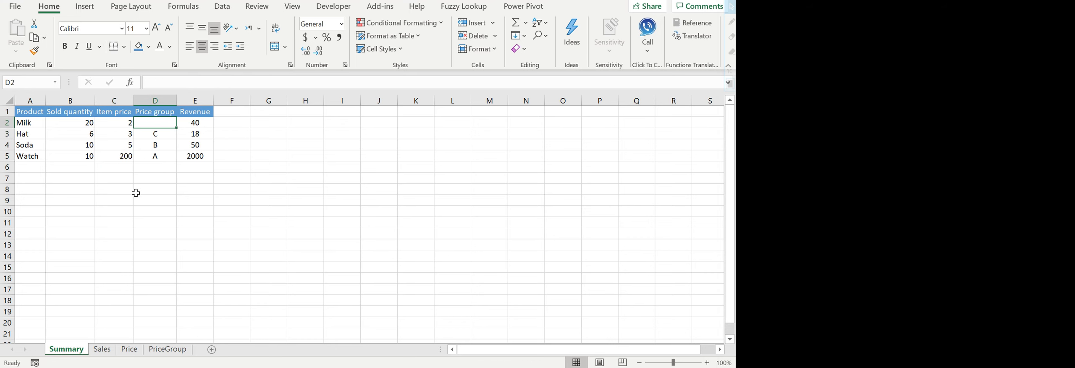
pyautogui.write('=vlookup(')
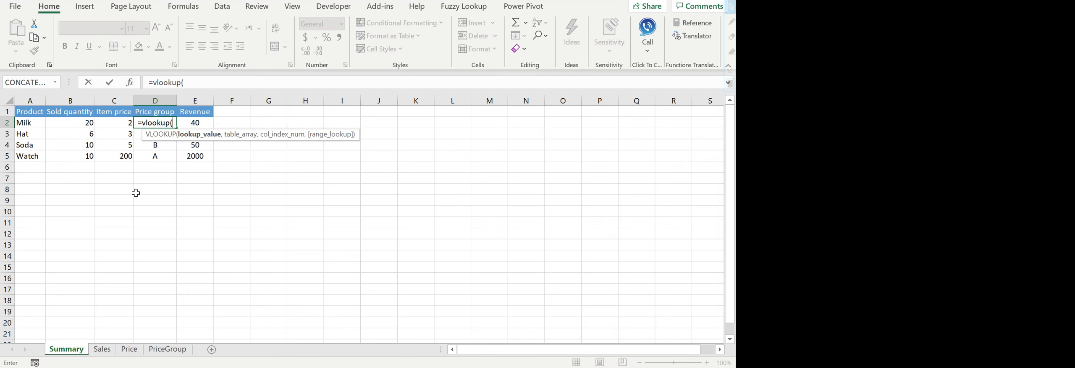
pyautogui.press('Left')
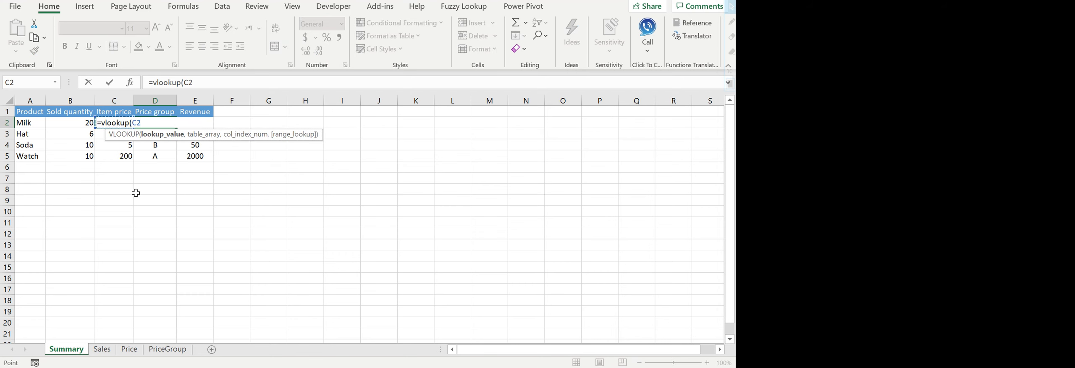
pyautogui.press('F4')
pyautogui.press('F4')
pyautogui.press('F4')
pyautogui.write(',')
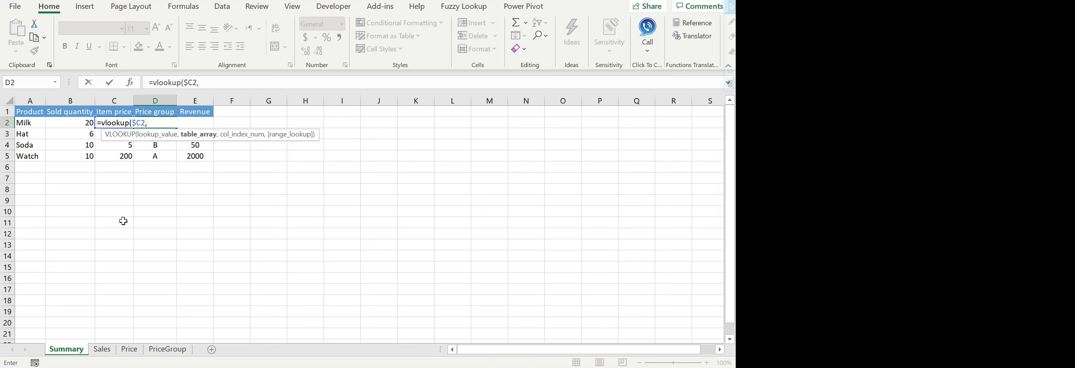
# - Complete the D2 formula with table array PriceGroup!$A:$B, column index 2 and approximate match 1, and fill it down to D5
pyautogui.click(167, 349)
pyautogui.moveTo(35, 100); pyautogui.dragTo(65, 101)
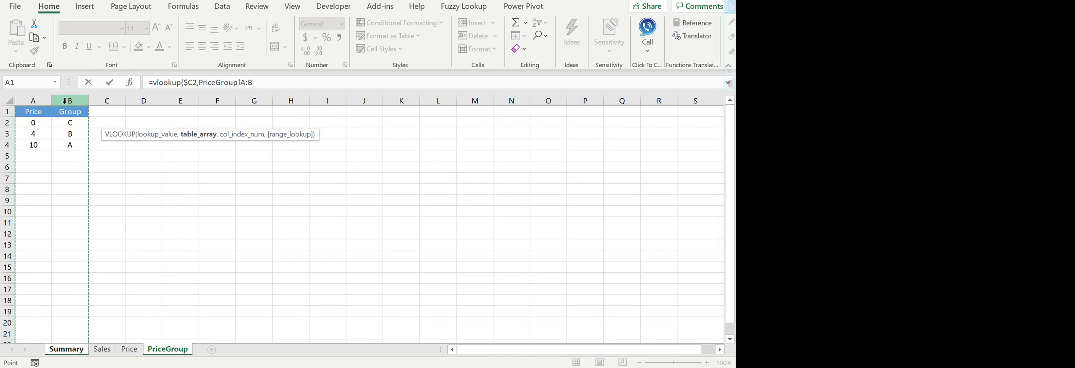
pyautogui.press('F4')
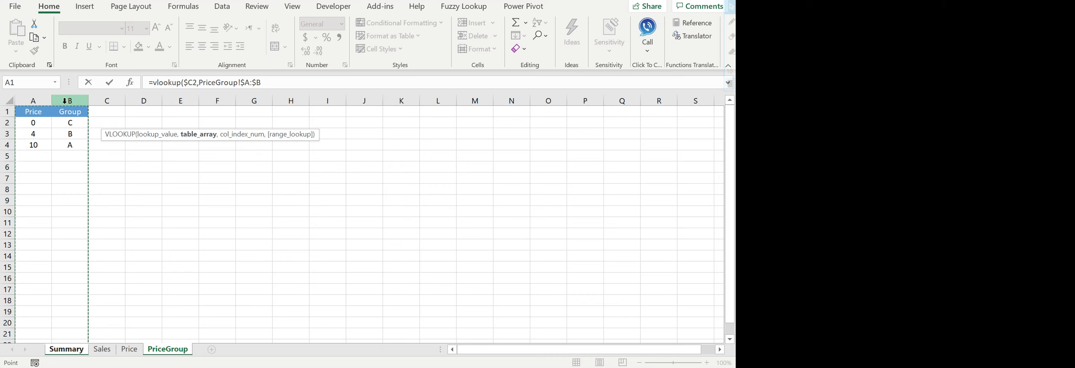
pyautogui.write(',2,1')
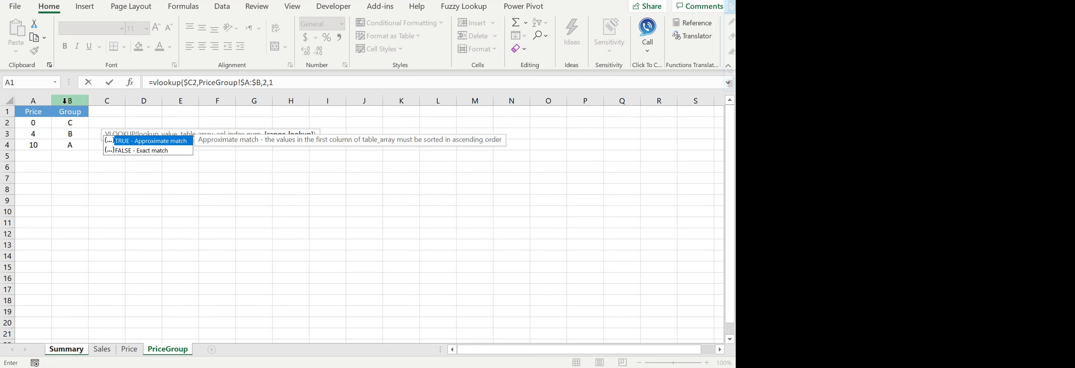
pyautogui.write(')')
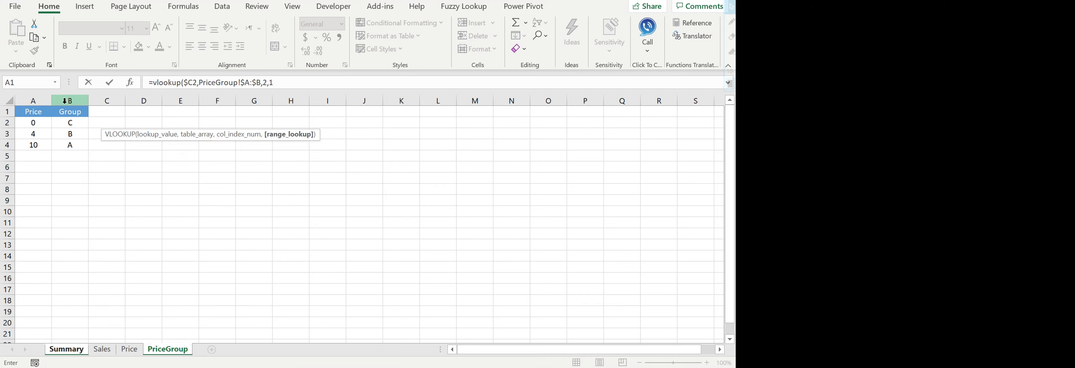
pyautogui.hotkey('ctrl', 'Return')
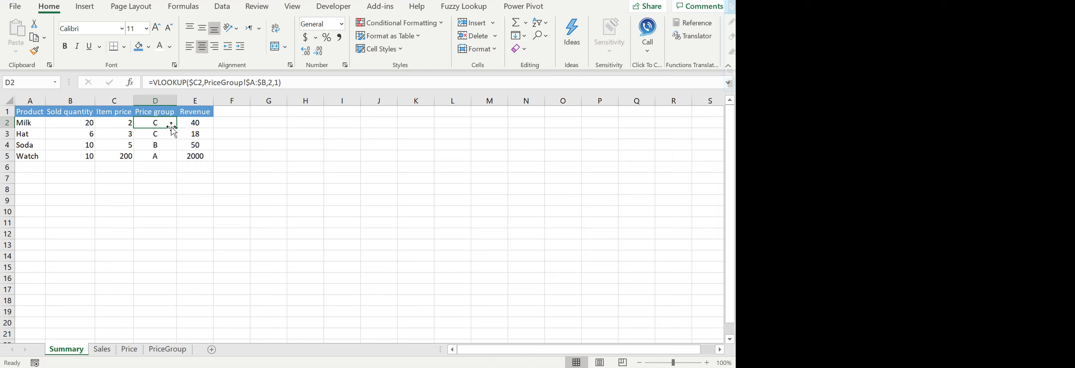
pyautogui.moveTo(176, 128); pyautogui.dragTo(160, 157)
pyautogui.click(156, 199)
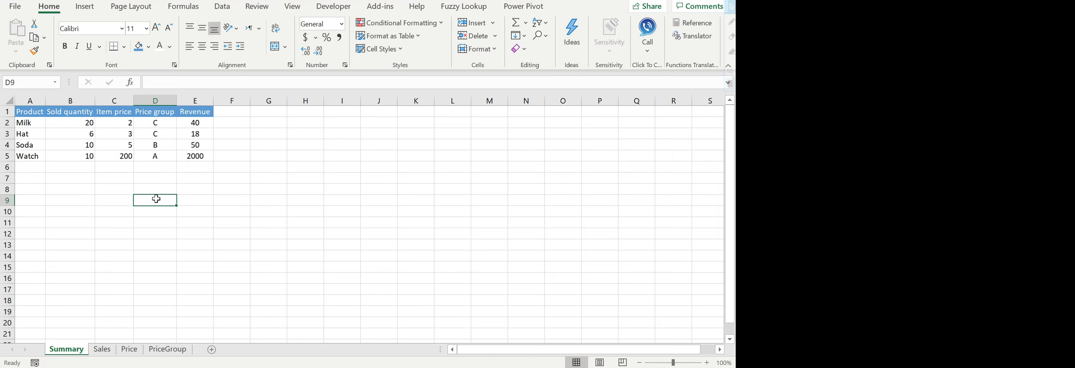
# - Try a threshold of 1.5 for group B in PriceGroup cell A3 and check the price groups on the Summary sheet
pyautogui.click(167, 349)
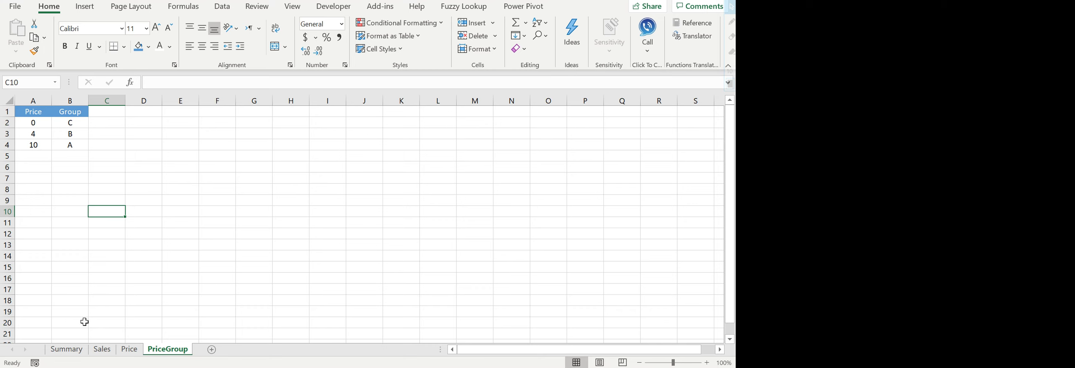
pyautogui.click(66, 349)
pyautogui.click(124, 122)
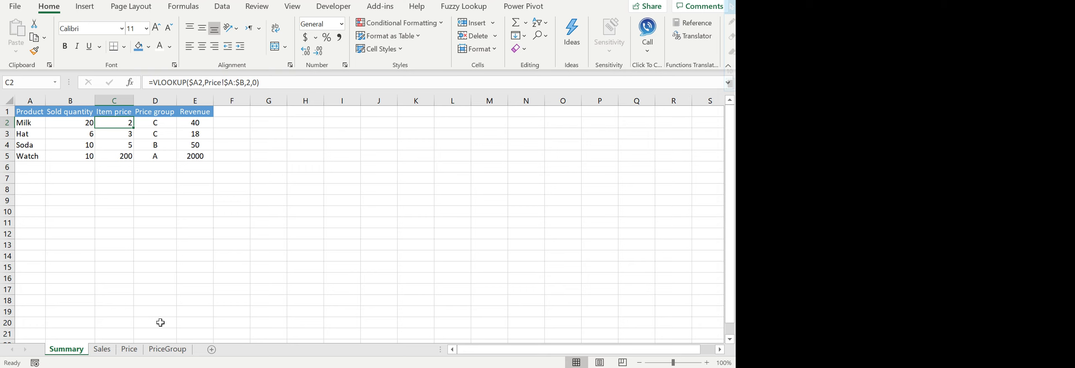
pyautogui.click(159, 351)
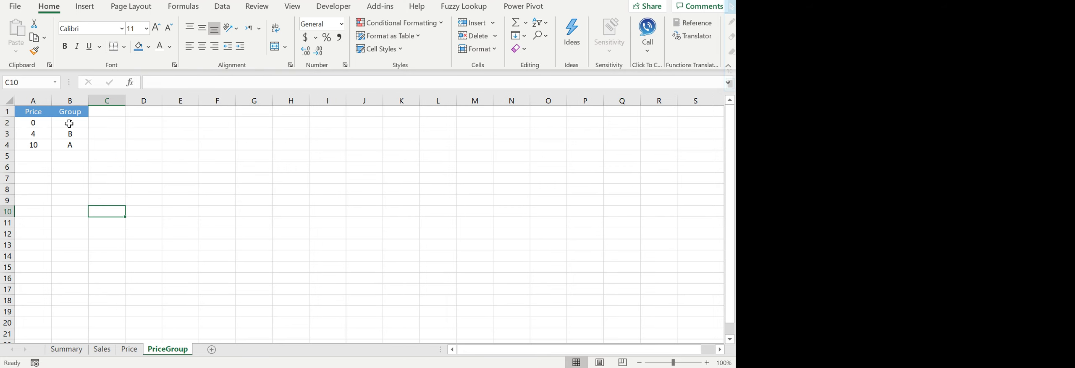
pyautogui.click(44, 133)
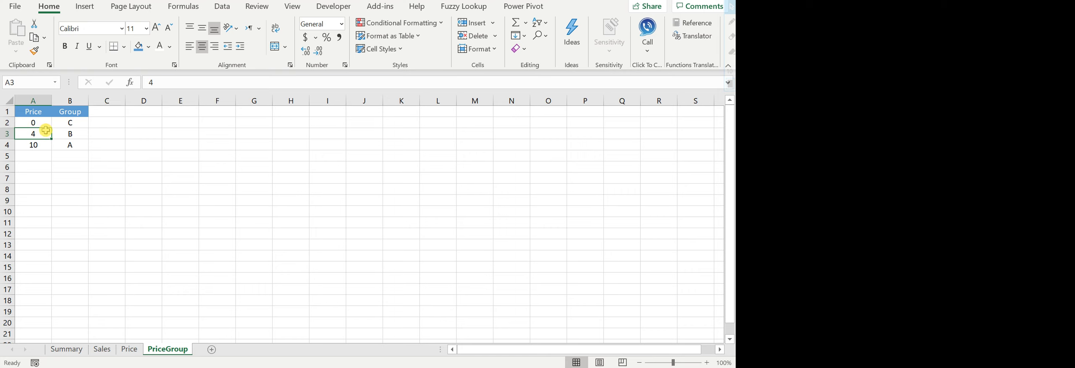
pyautogui.write('1.5')
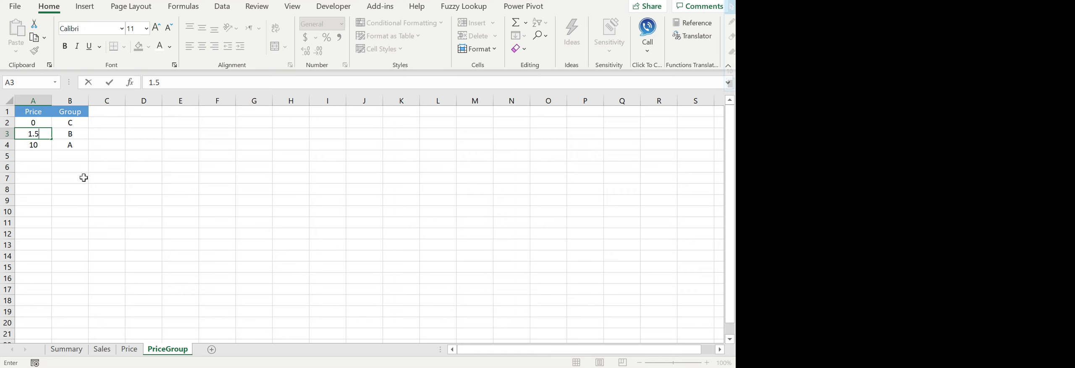
pyautogui.press('Return')
pyautogui.click(66, 349)
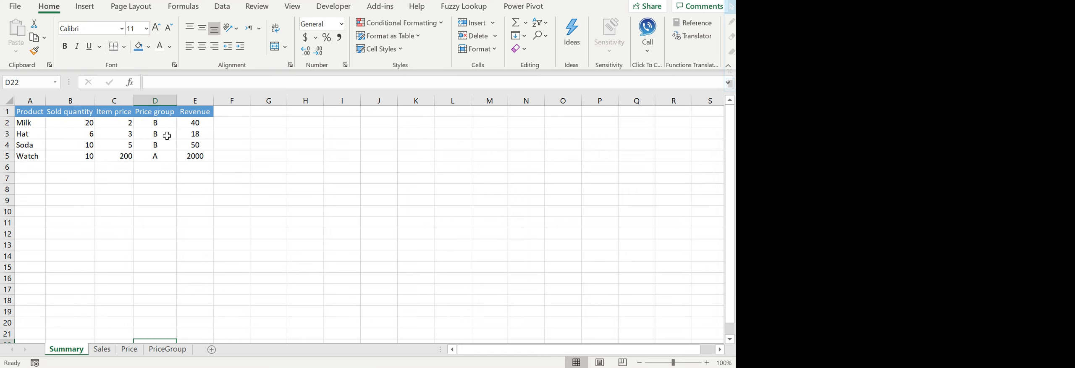
# - Set the group B threshold in PriceGroup cell A3 back to 4 and check the Summary sheet
pyautogui.click(152, 348)
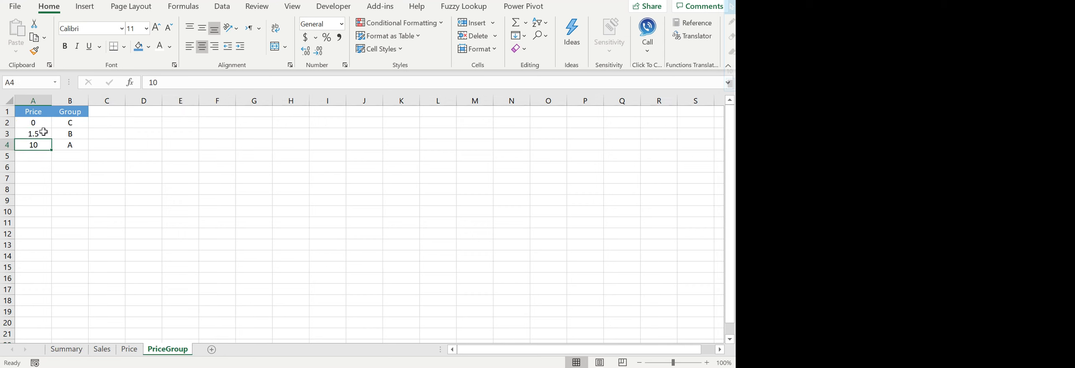
pyautogui.click(42, 134)
pyautogui.write('4')
pyautogui.press('Return')
pyautogui.click(71, 352)
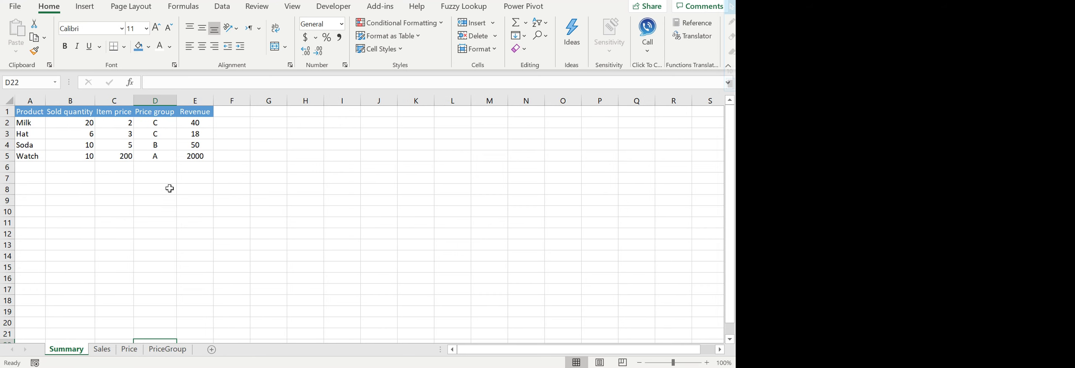